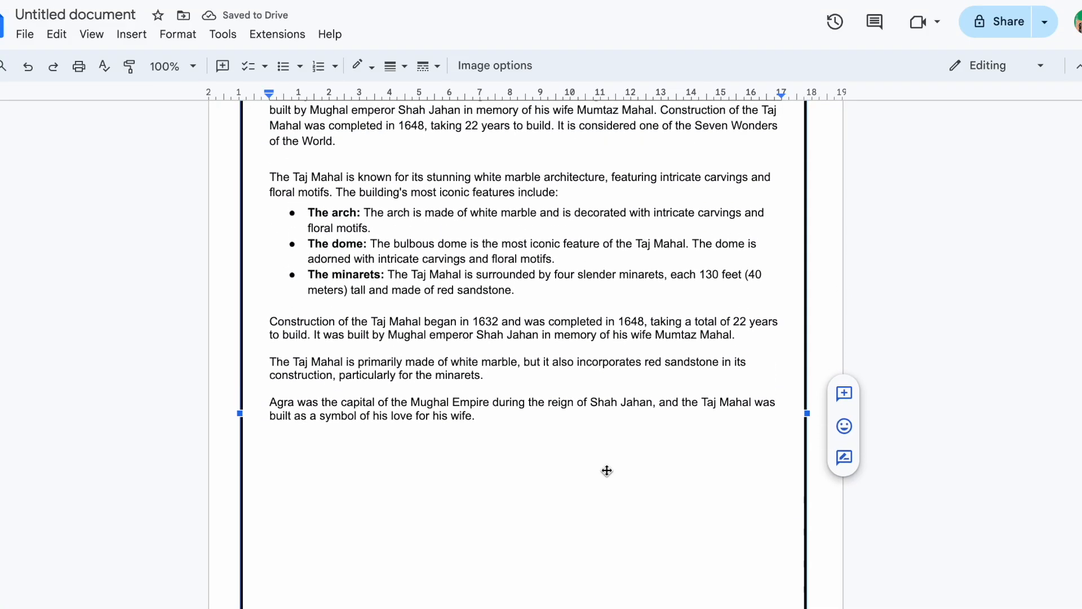
scroll(606, 470, "down", 1)
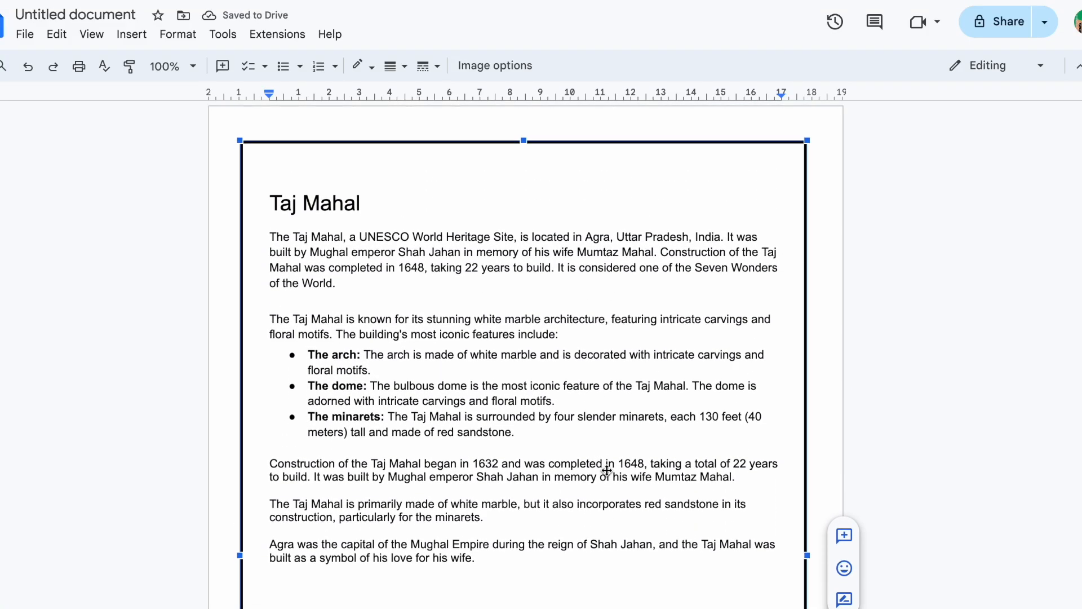
scroll(606, 470, "down", 8)
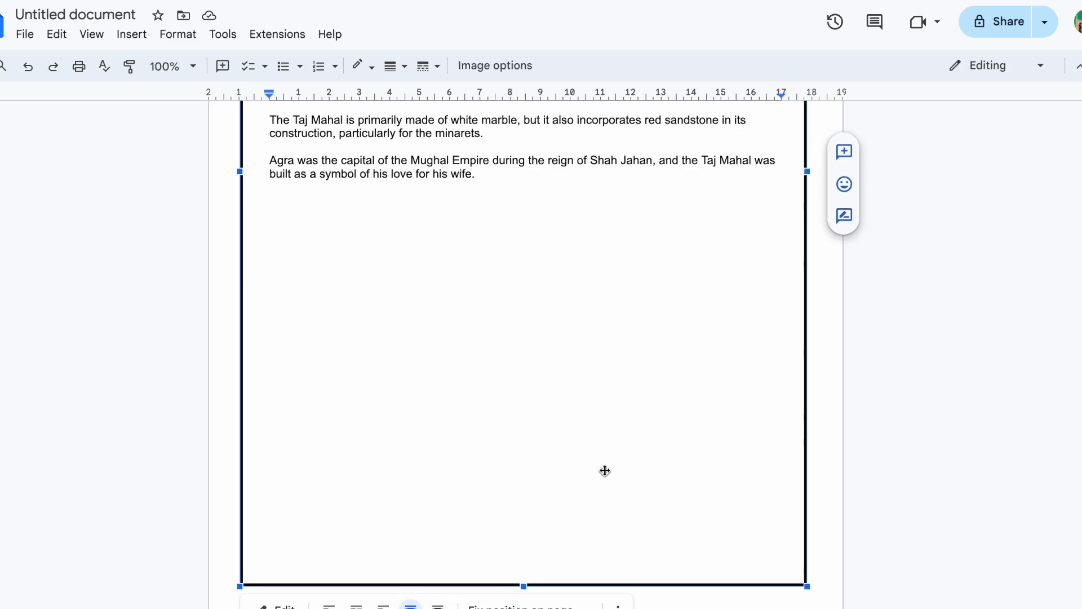
Stretch the gold border image taller down the page and set the table border width to 1.5pt
left_click(523, 508)
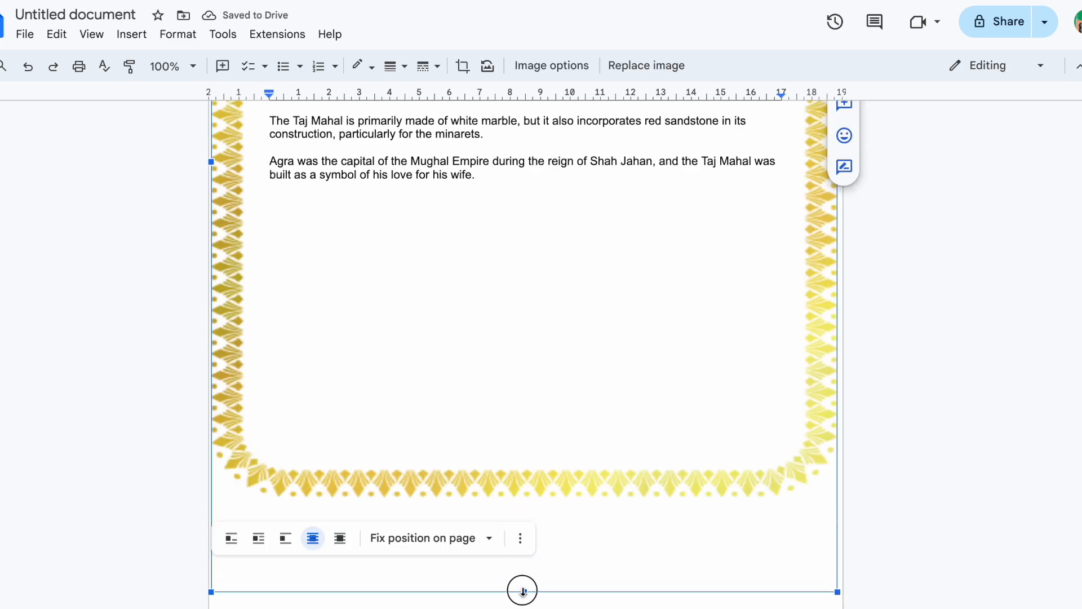
left_click_drag(523, 508, 522, 608)
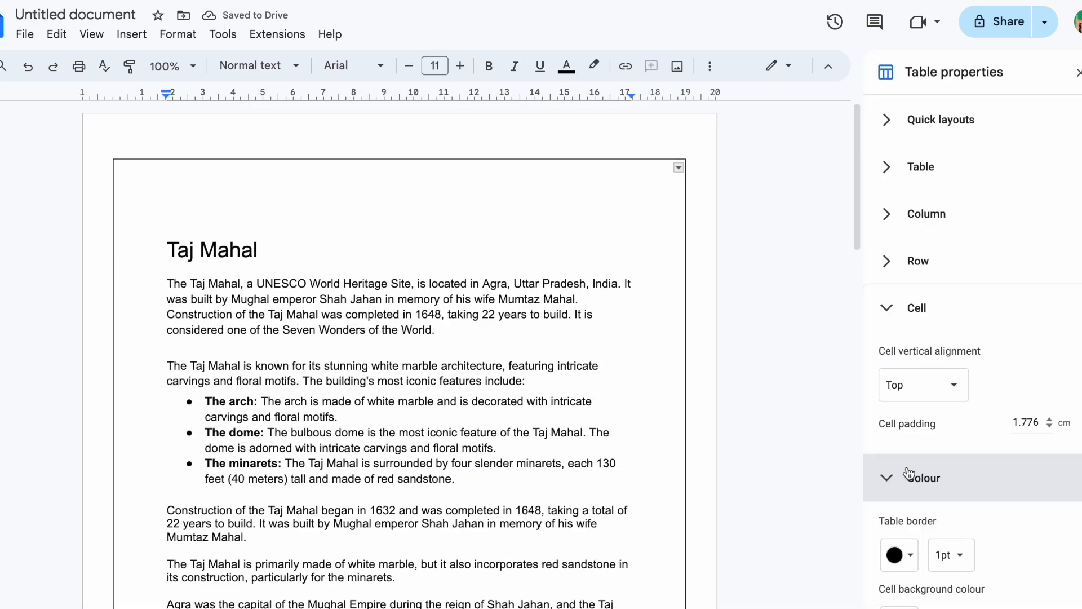
scroll(909, 473, "down", 1)
scroll(777, 447, "down", 2)
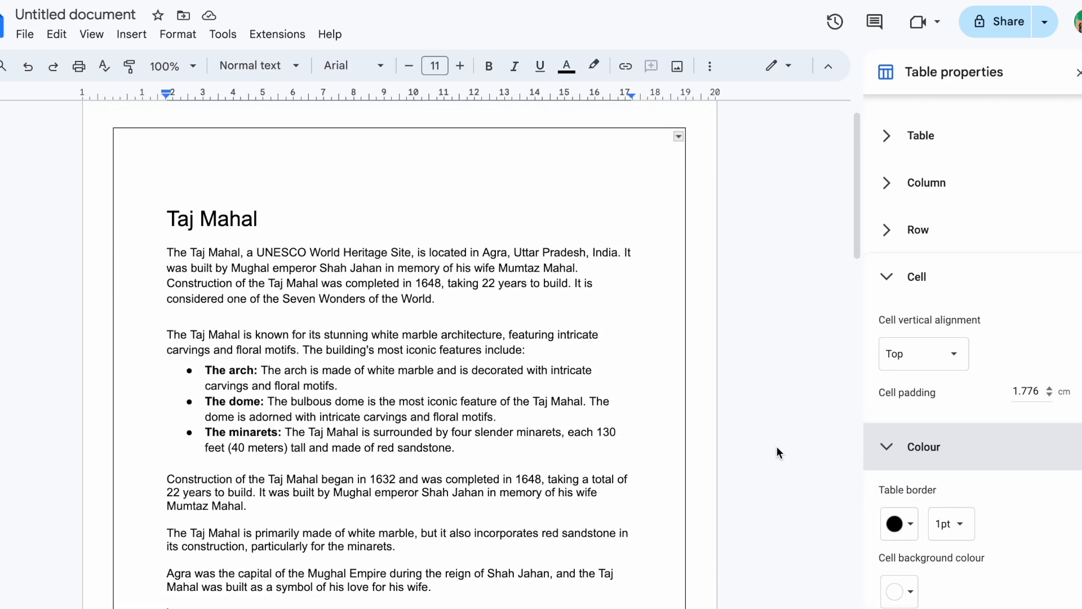
scroll(804, 457, "down", 2)
left_click(970, 524)
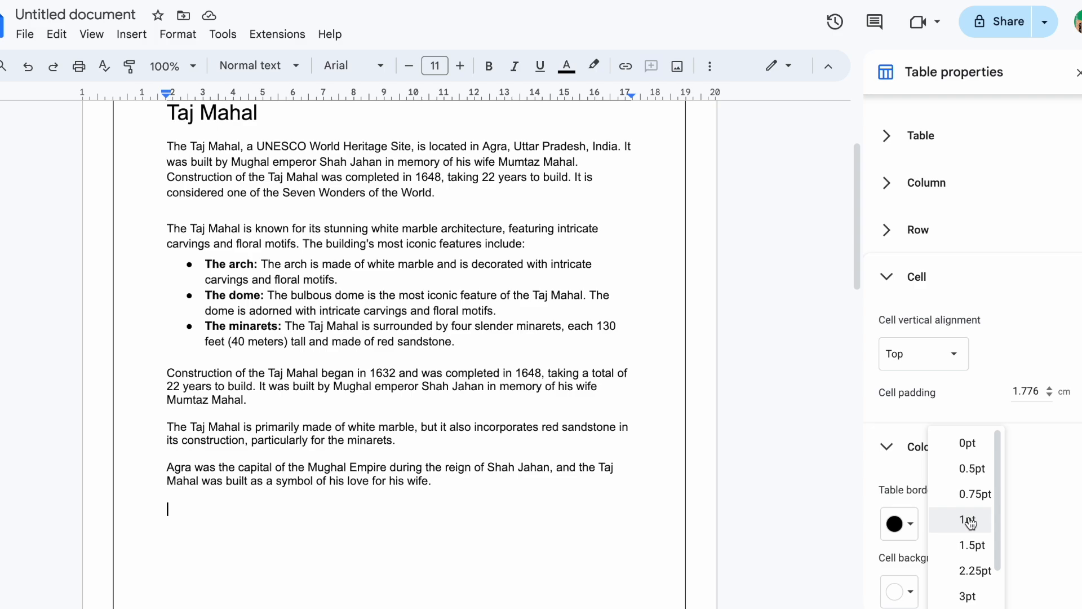
left_click(972, 546)
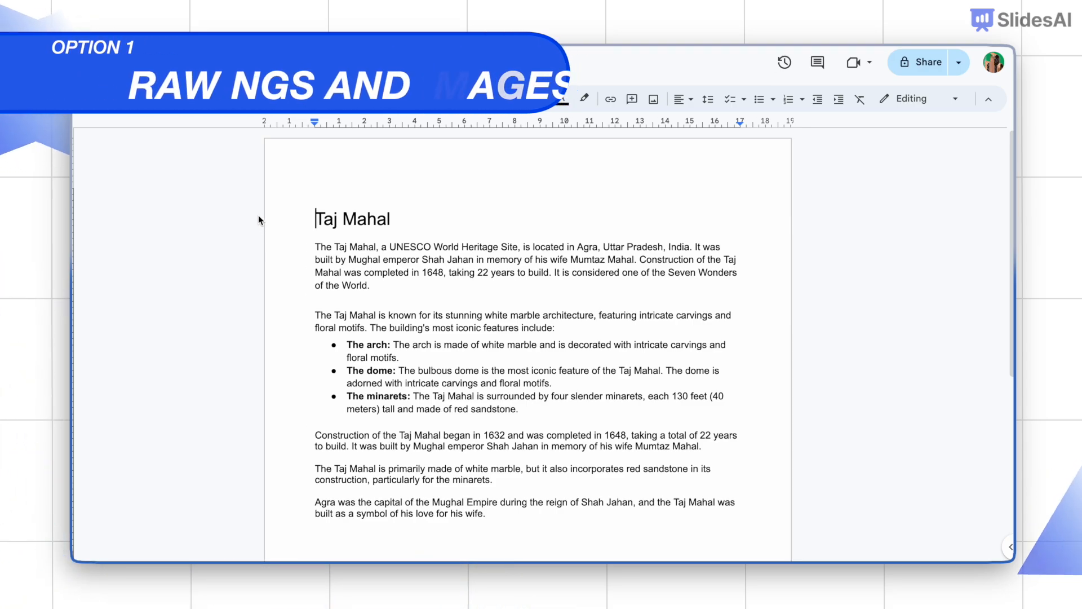
Start a new drawing and draw a tall rectangle shape on the canvas
left_click(217, 68)
mouse_move(268, 160)
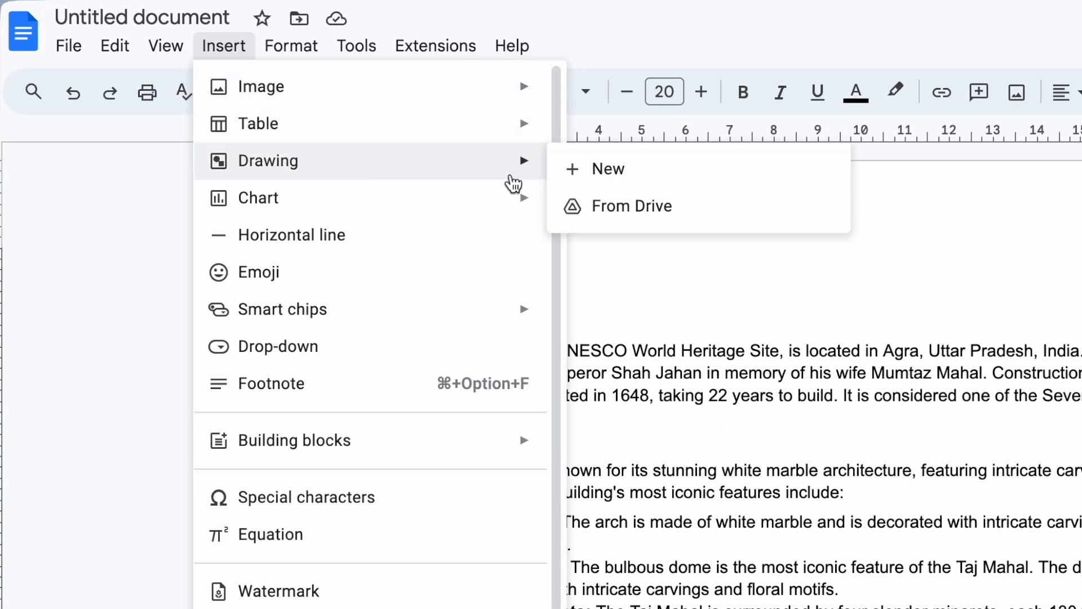
left_click(593, 205)
left_click(597, 135)
mouse_move(506, 139)
left_click(651, 176)
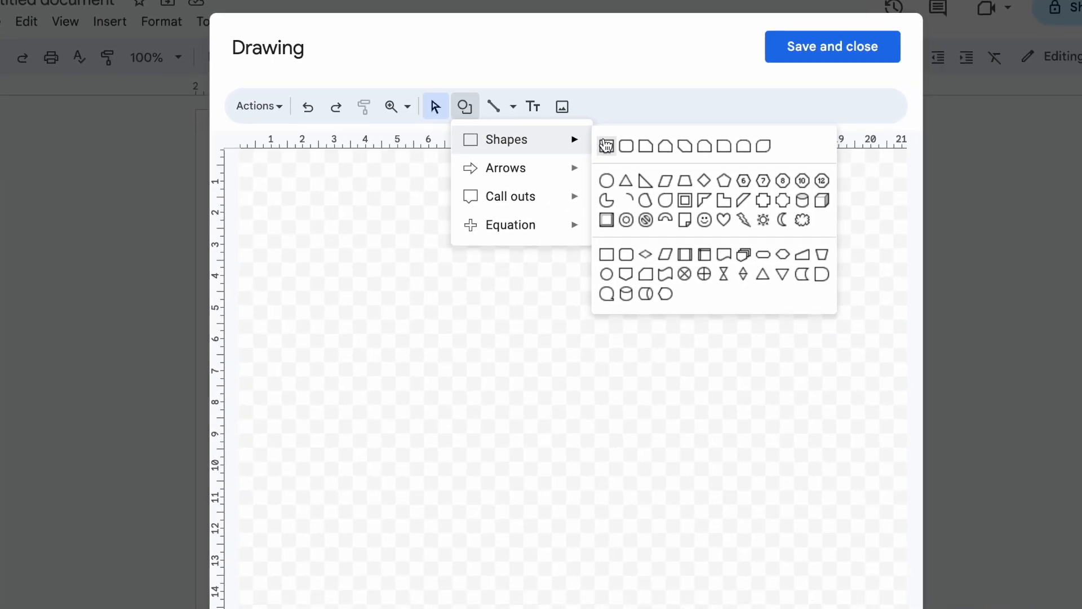
left_click(609, 211)
left_click_drag(580, 605, 558, 554)
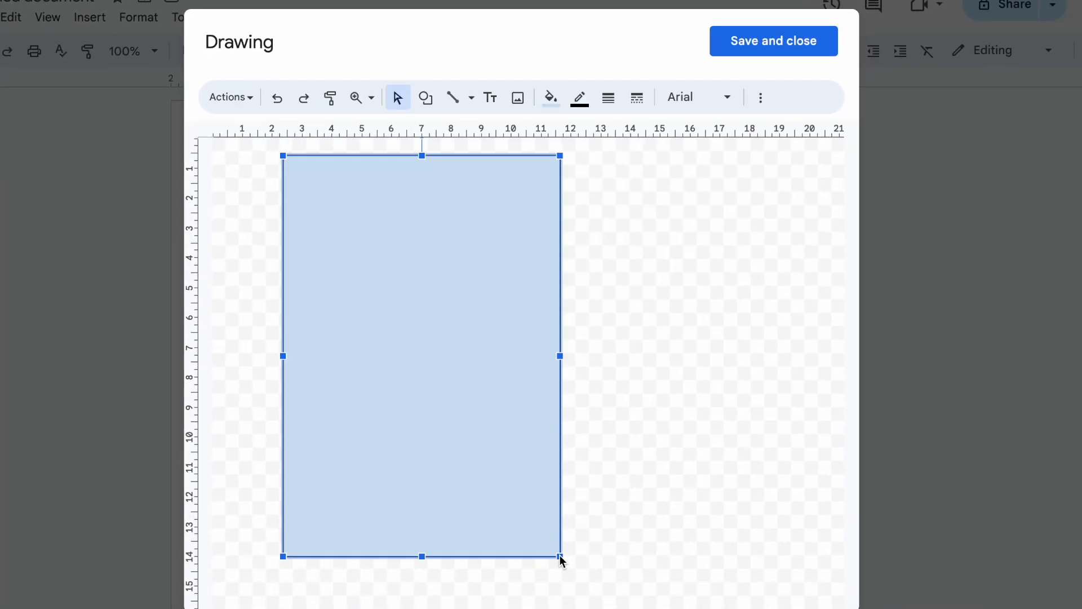
Make the rectangle's fill transparent, save it into the document and wrap it behind the text
left_click(552, 98)
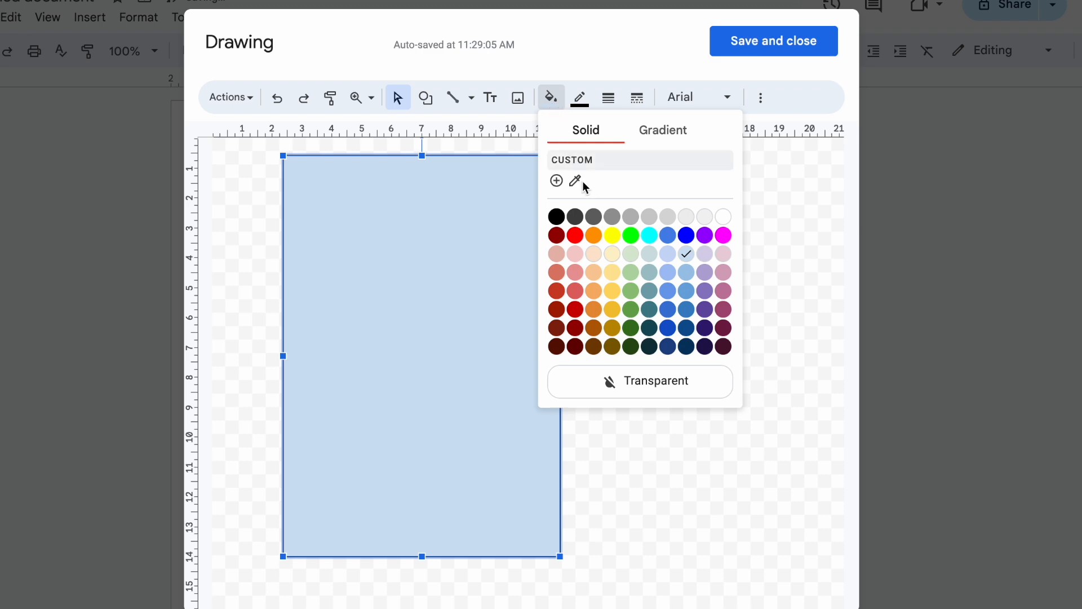
left_click(643, 383)
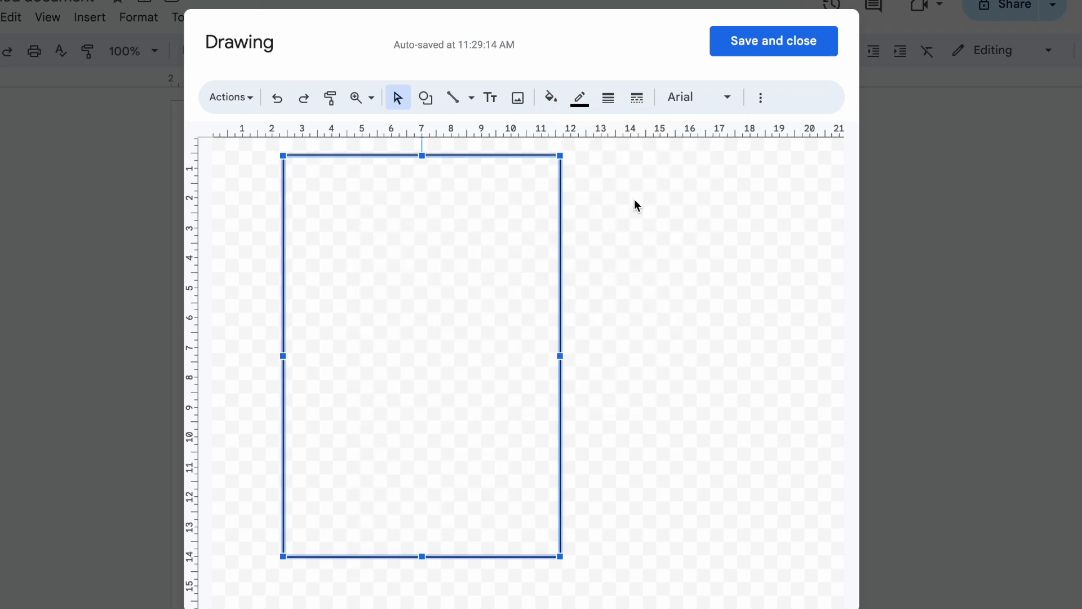
left_click(774, 41)
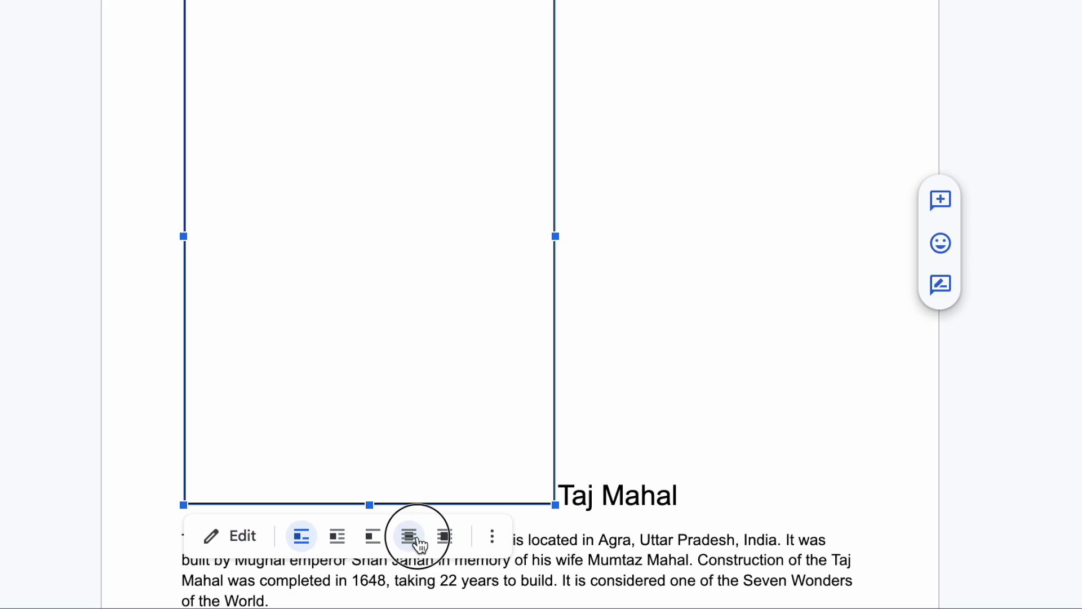
left_click(411, 538)
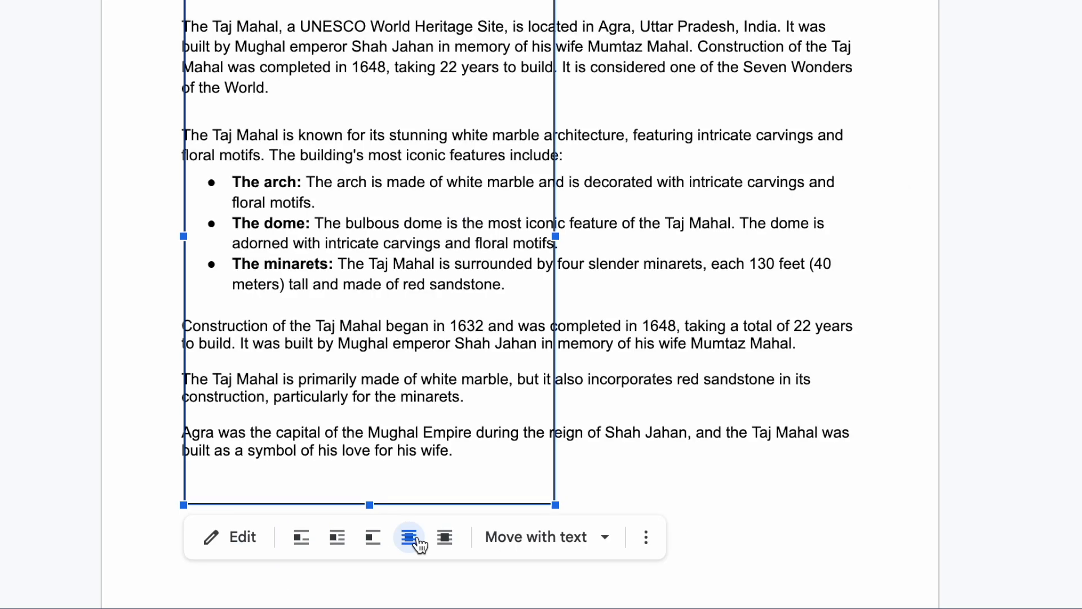
left_click(546, 540)
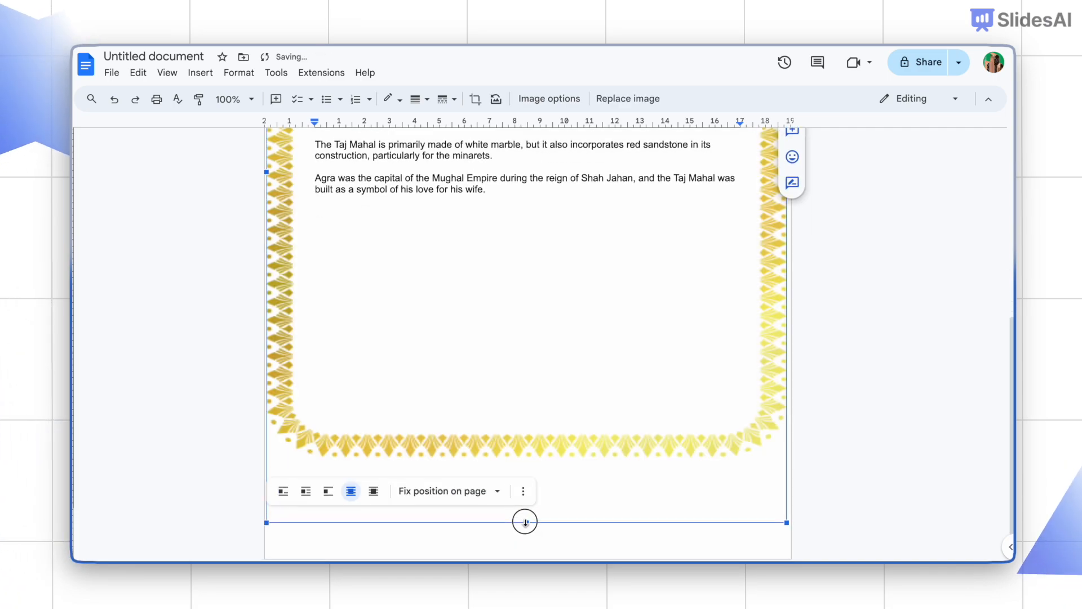
Drag the gold border image's bottom handle further down the page
left_click_drag(525, 534, 525, 554)
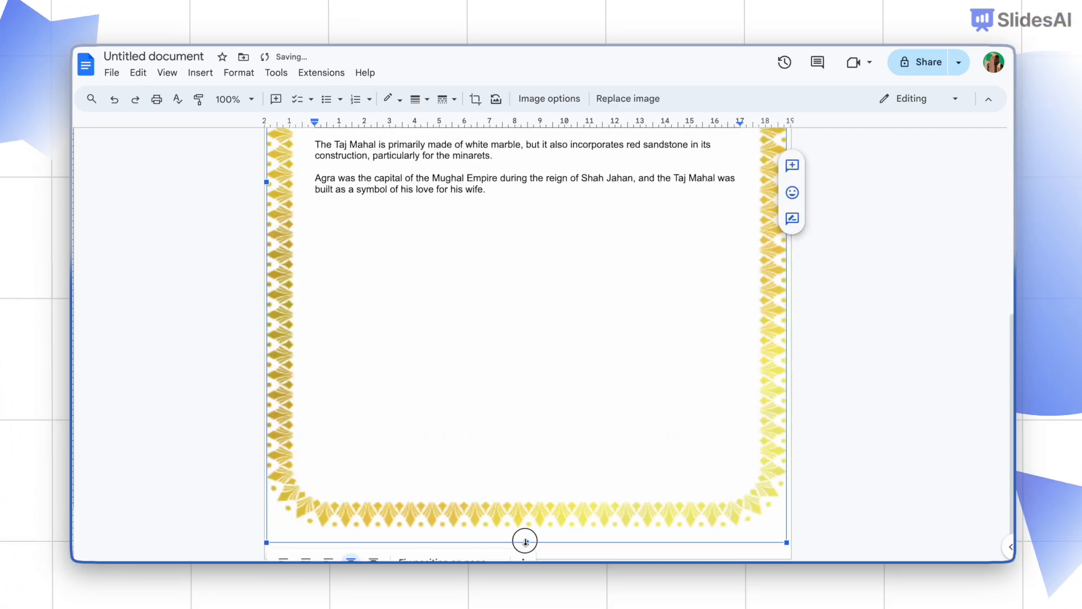
scroll(556, 454, "up", 5)
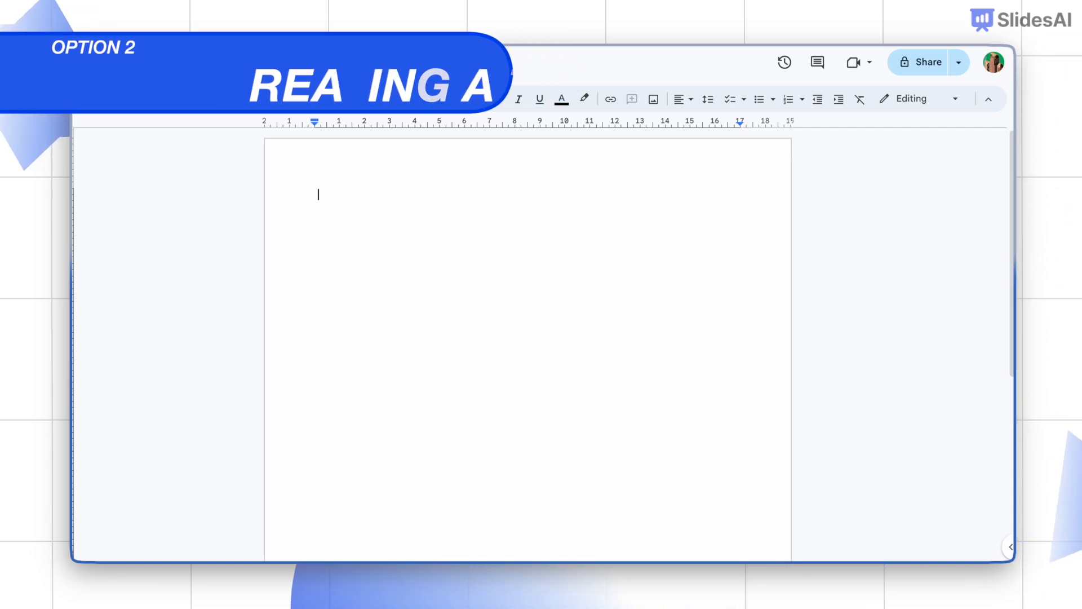
Insert a 1x1 table into the blank document
left_click(201, 72)
mouse_move(254, 117)
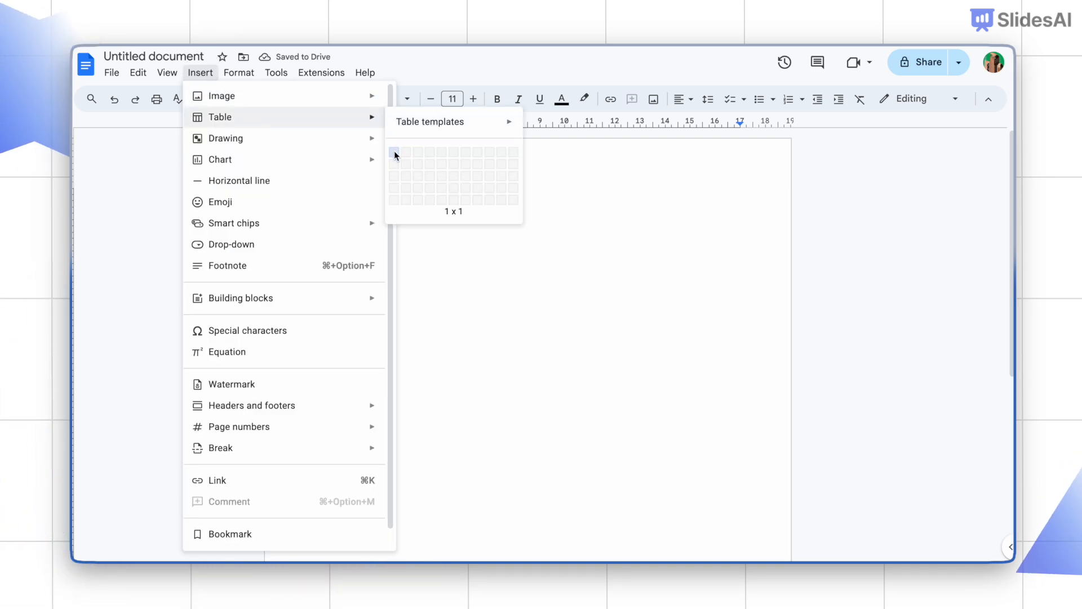
left_click(394, 151)
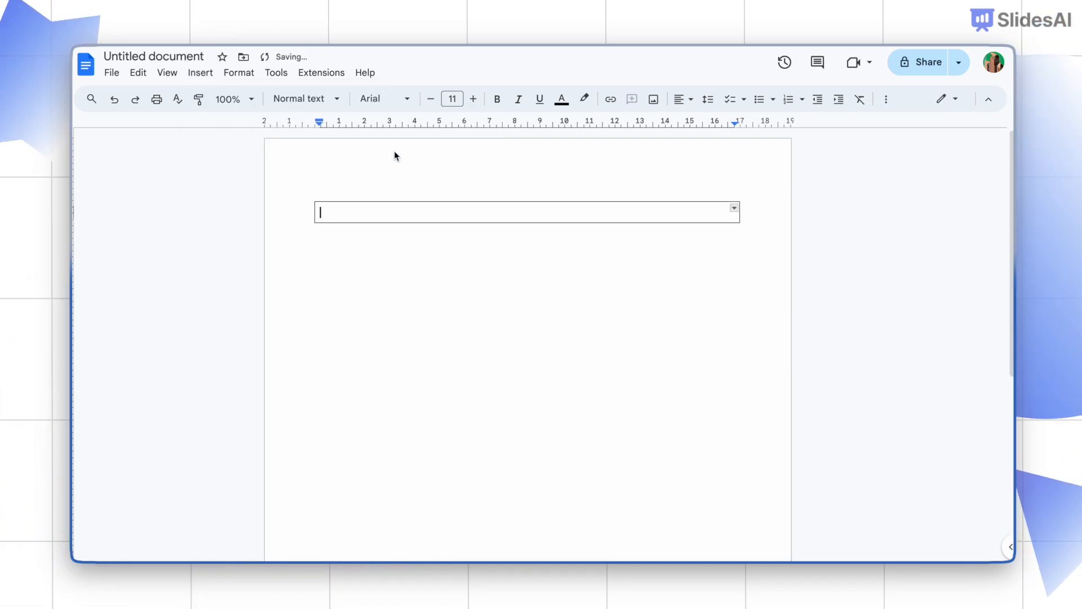
Set the top page margin to 1 cm in Page setup and apply it
left_click(99, 64)
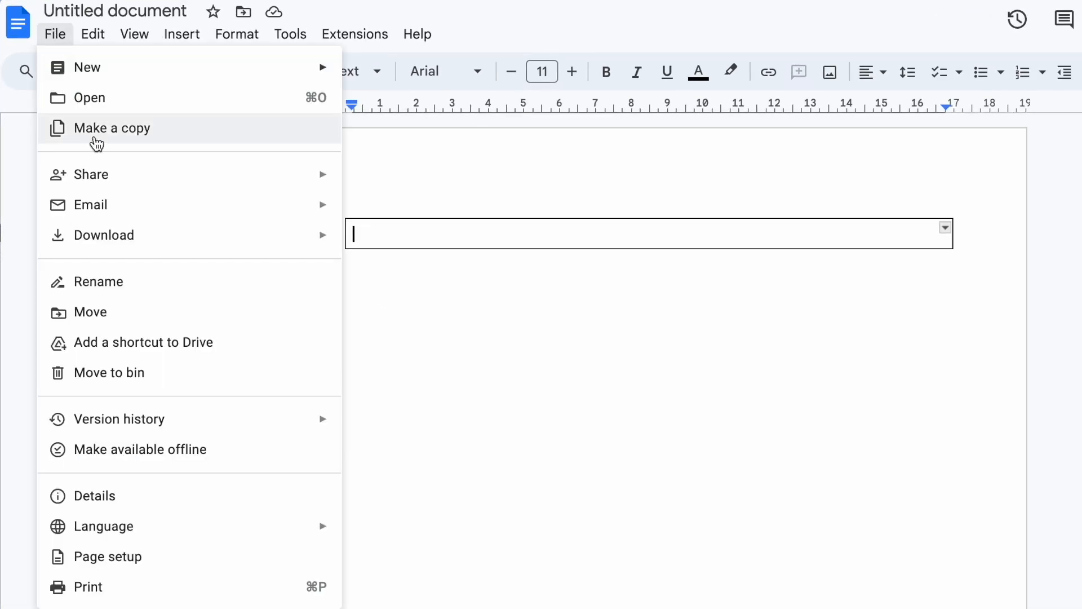
left_click(233, 556)
double_click(793, 343)
type("1")
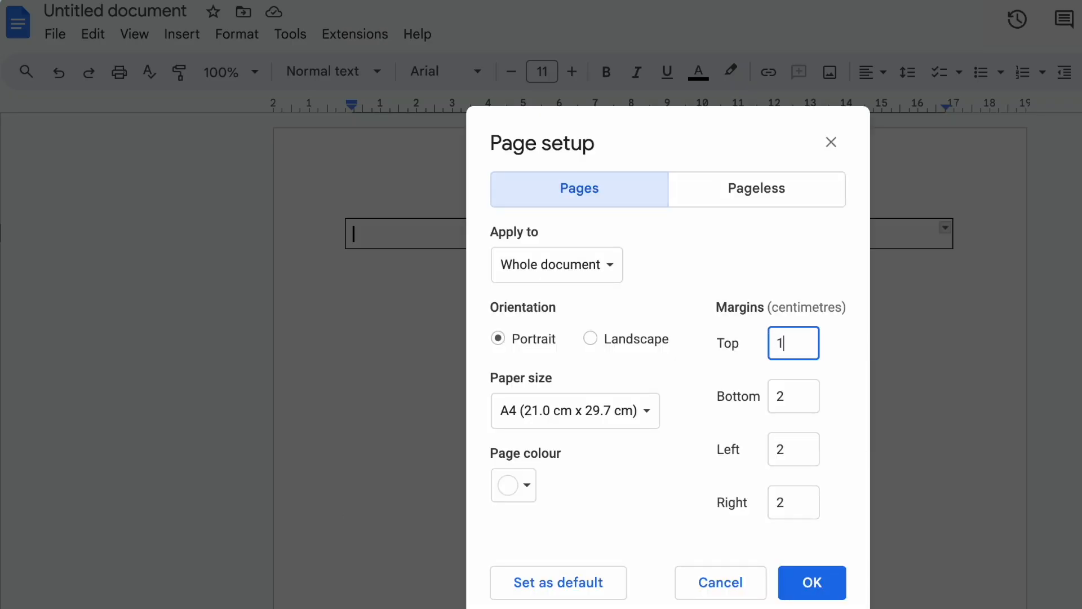
left_click(813, 585)
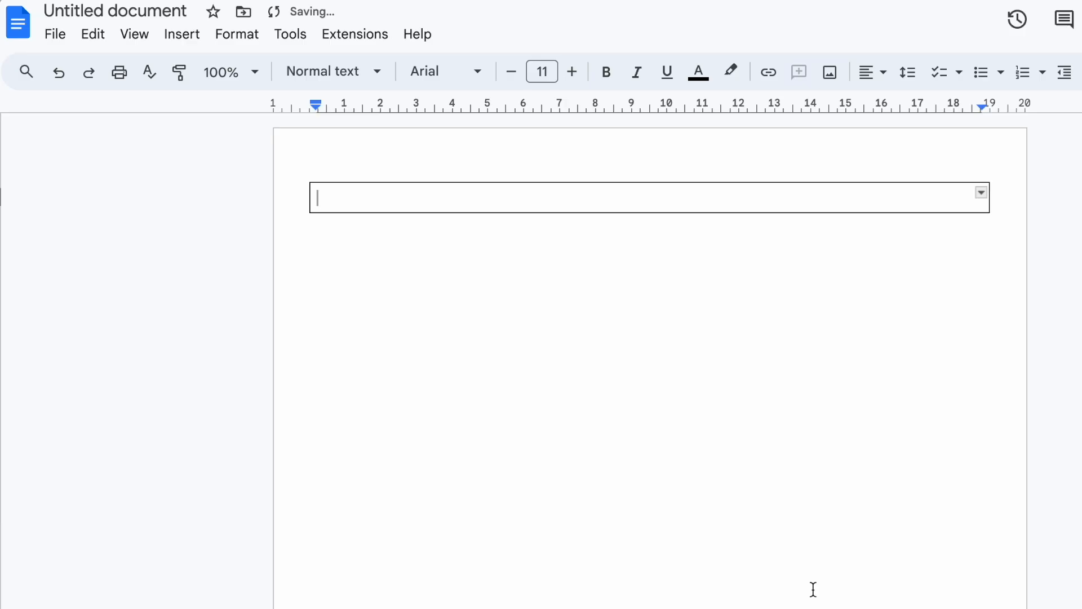
scroll(640, 205, "down", 3)
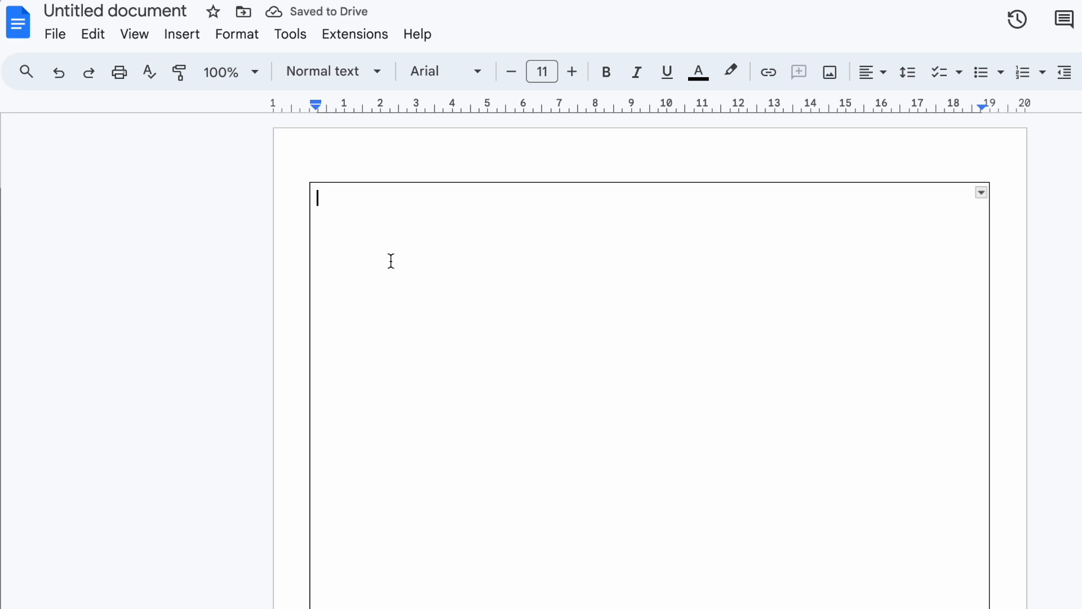
Paste the Taj Mahal text into the table cell and bring up its Table properties
key("ctrl+v")
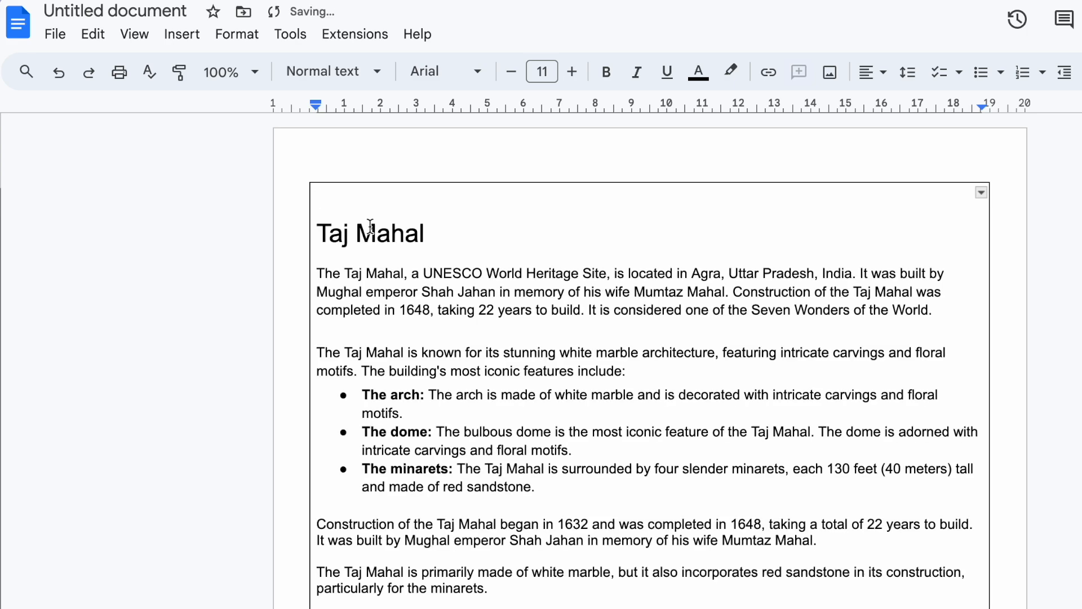
left_click(237, 34)
mouse_move(359, 281)
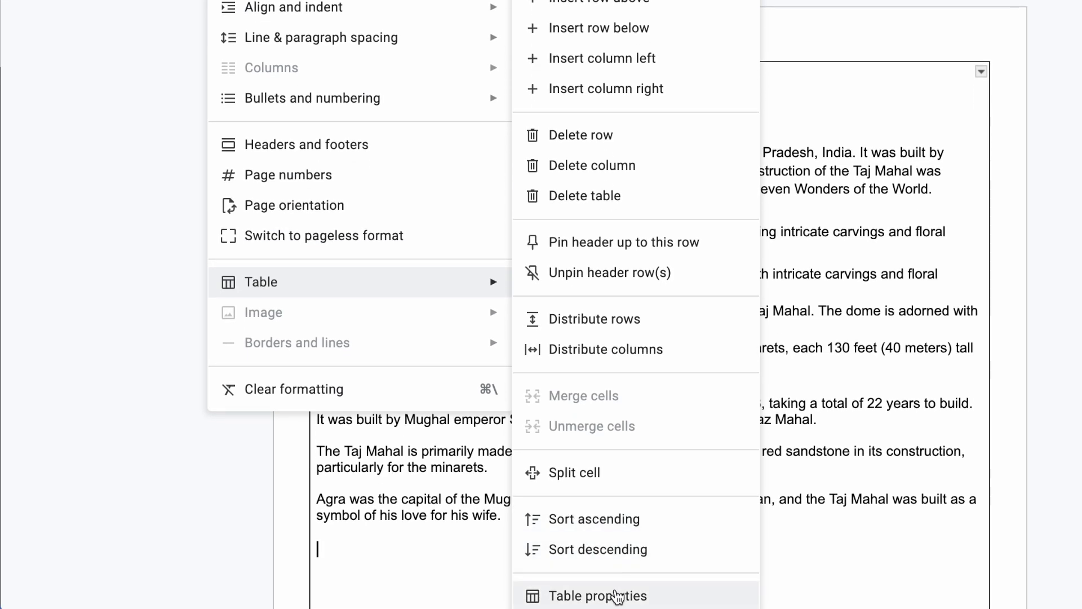
left_click(616, 595)
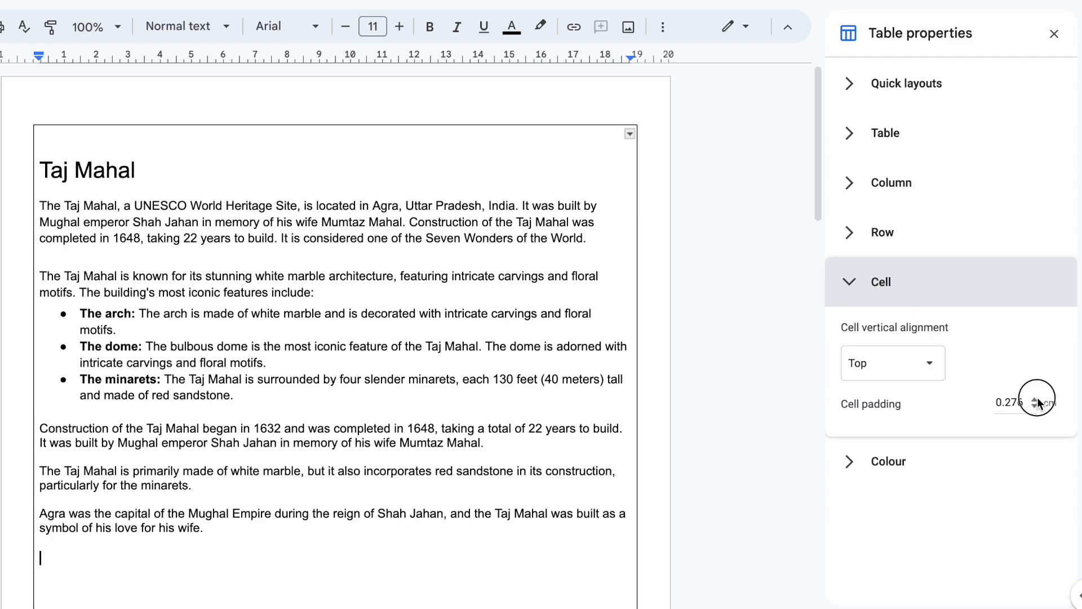
Raise the cell padding to about 1.78 cm and set the table border width to 1.5pt
left_click(1036, 398)
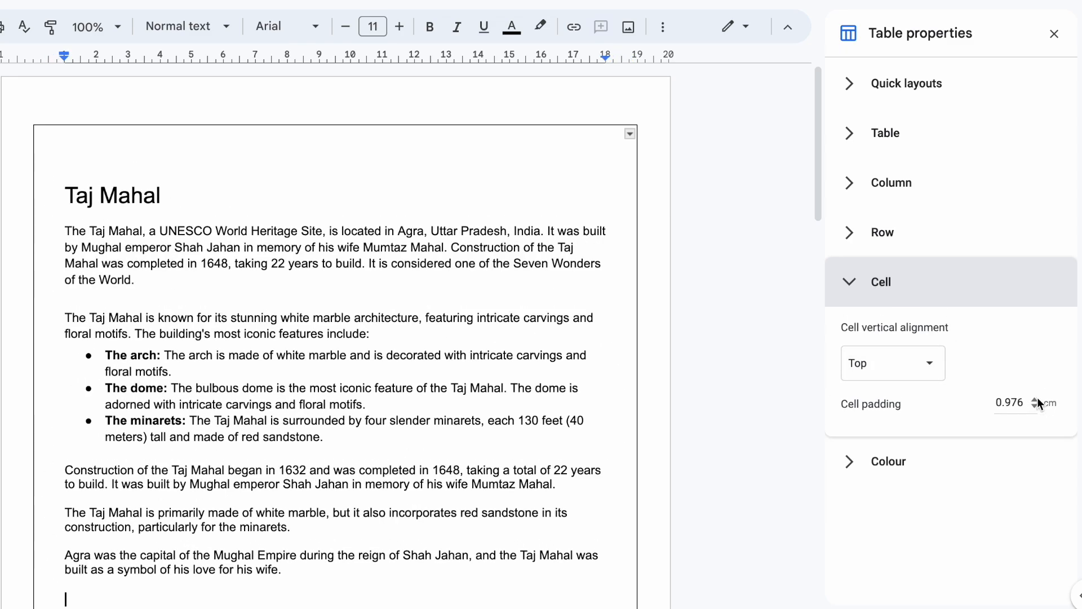
left_click(1036, 398)
left_click(1036, 398)
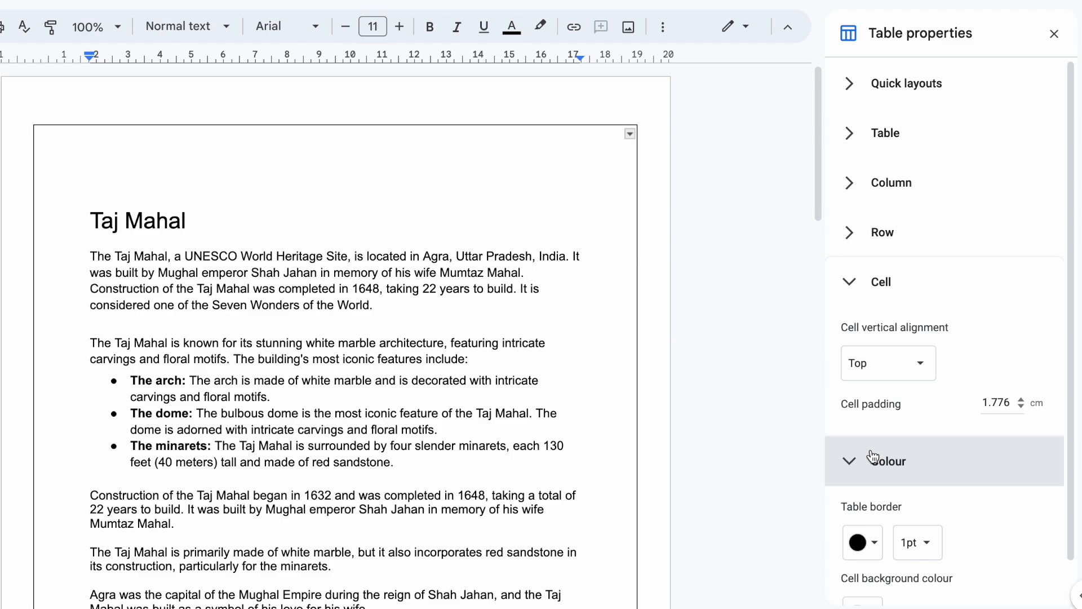
scroll(873, 457, "down", 1)
scroll(733, 427, "down", 3)
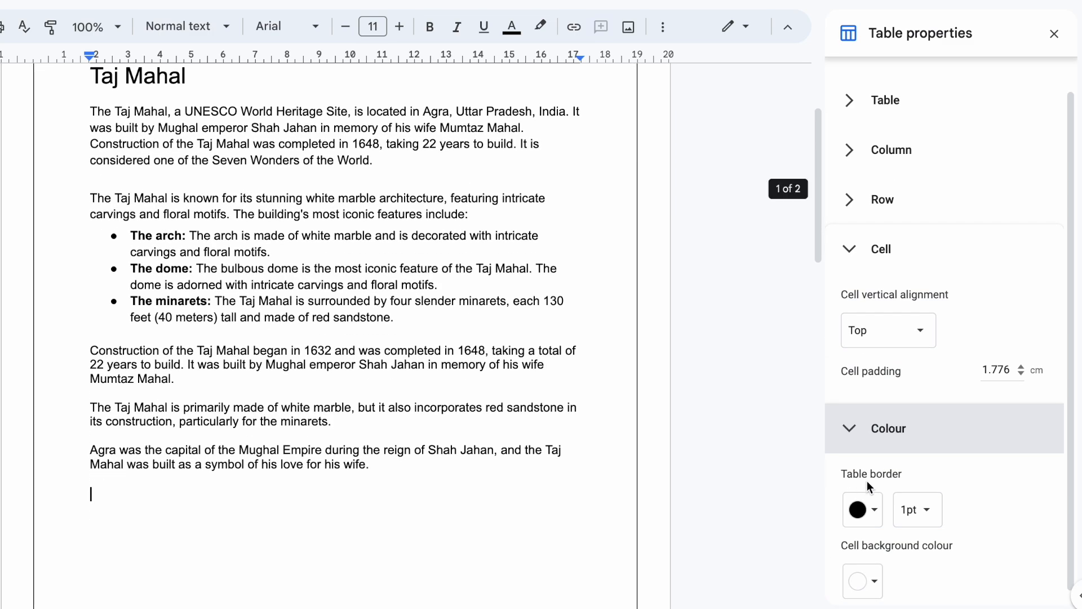
left_click(938, 509)
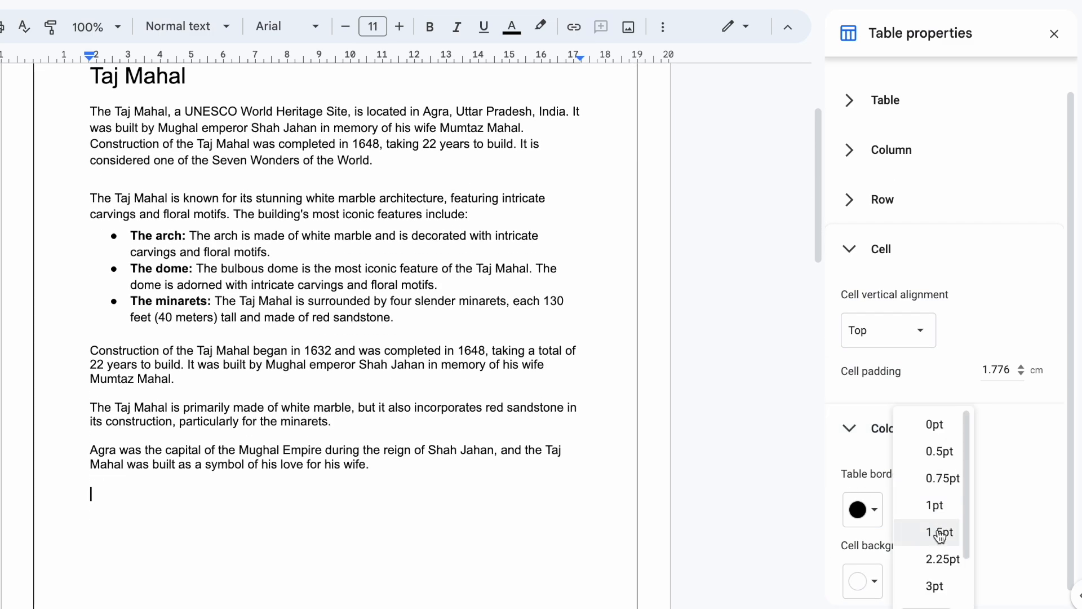
left_click(938, 532)
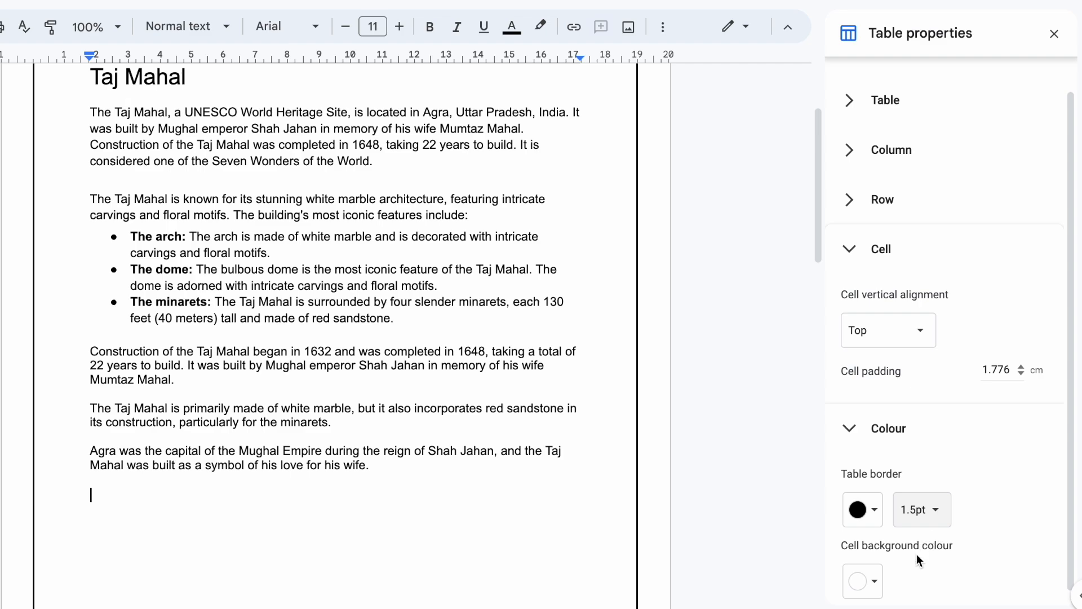
scroll(740, 383, "up", 3)
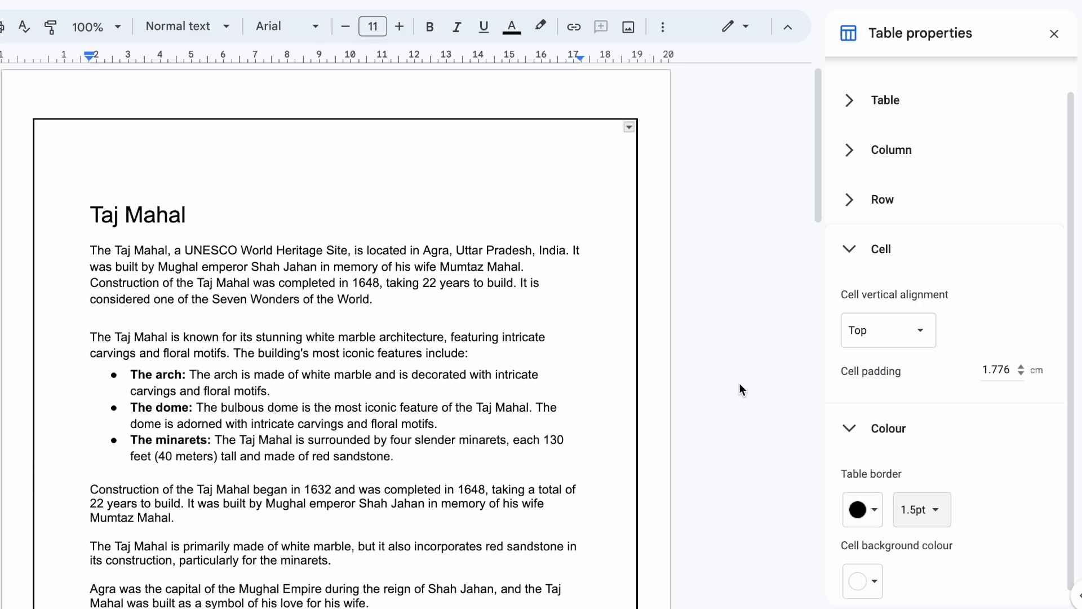
Select the first paragraph, enlarge it to 12 pt and switch it to the Rubik font
left_click(1054, 33)
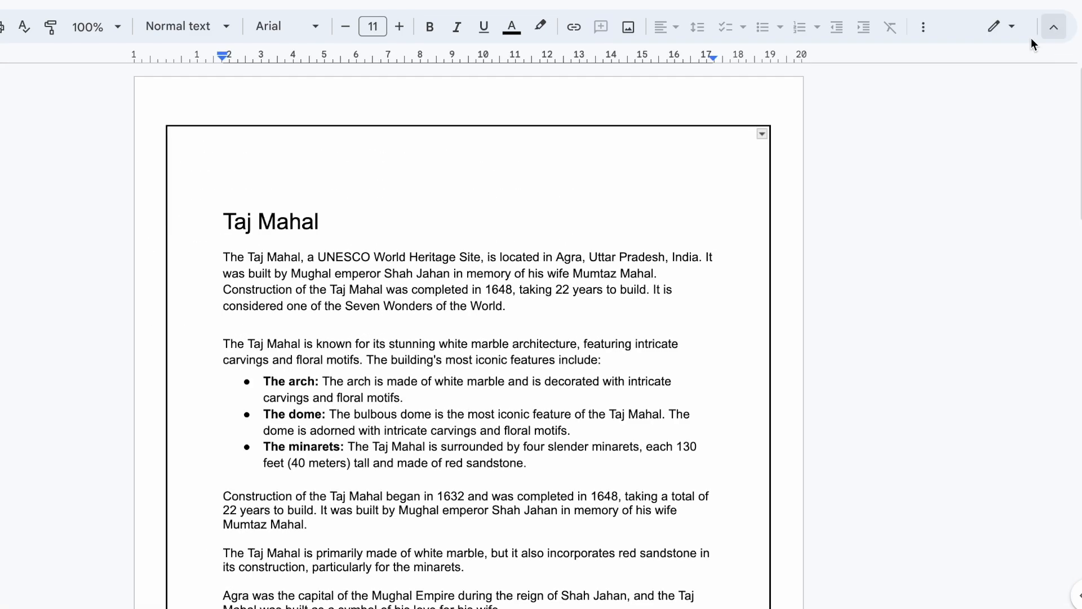
scroll(631, 198, "down", 3)
scroll(507, 203, "up", 2)
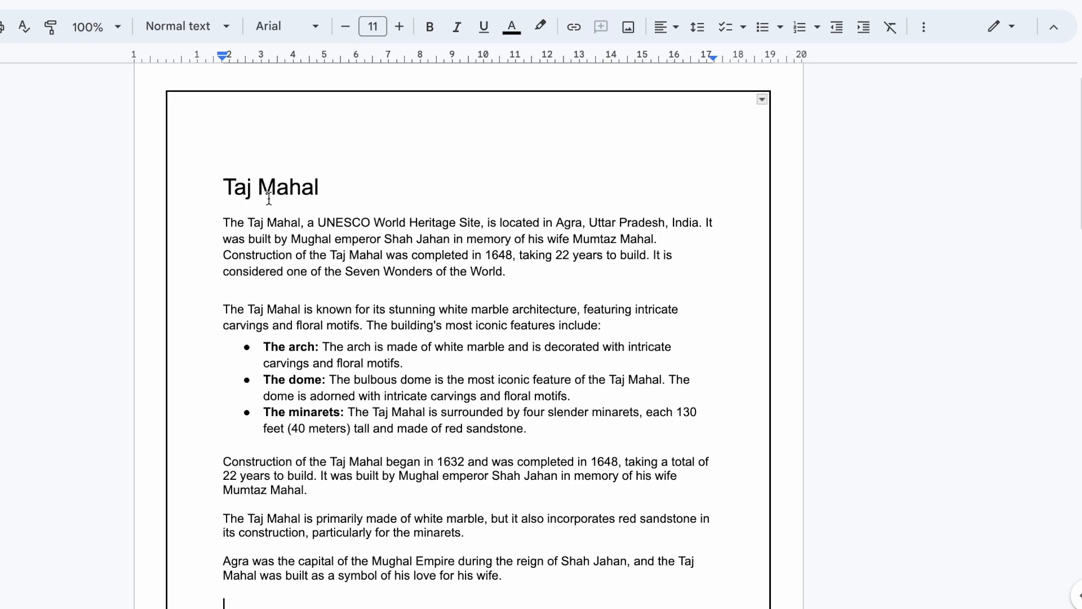
left_click_drag(427, 229, 538, 277)
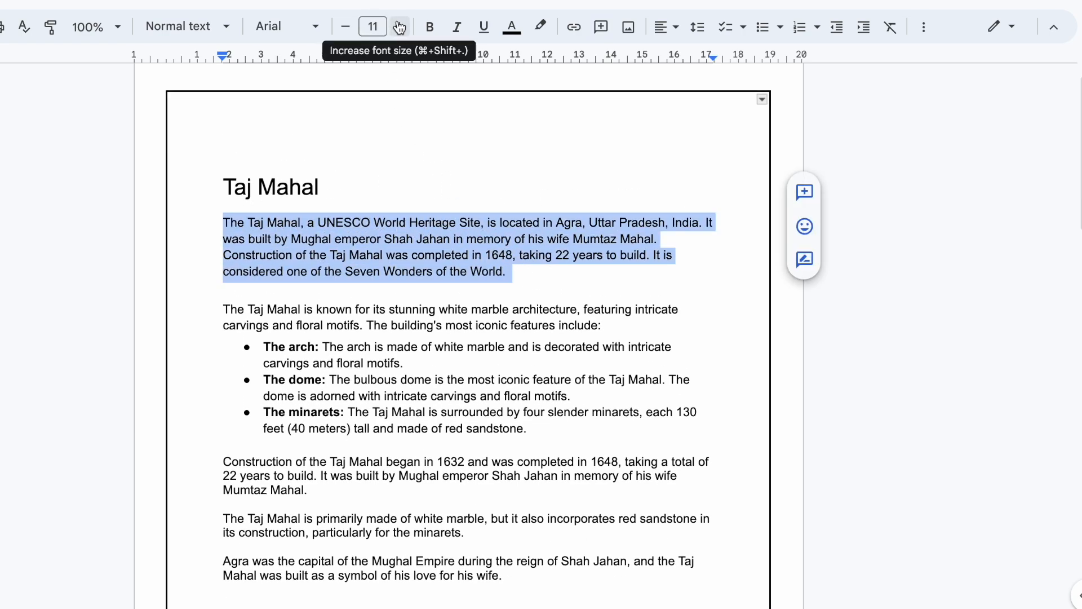
left_click(400, 27)
left_click(310, 26)
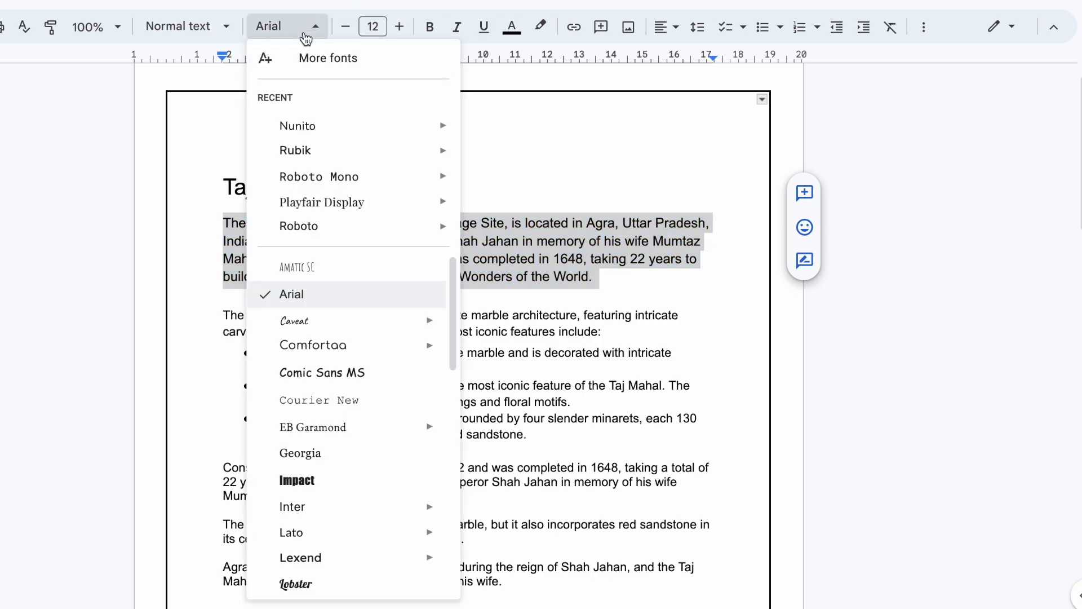
mouse_move(295, 151)
left_click(506, 157)
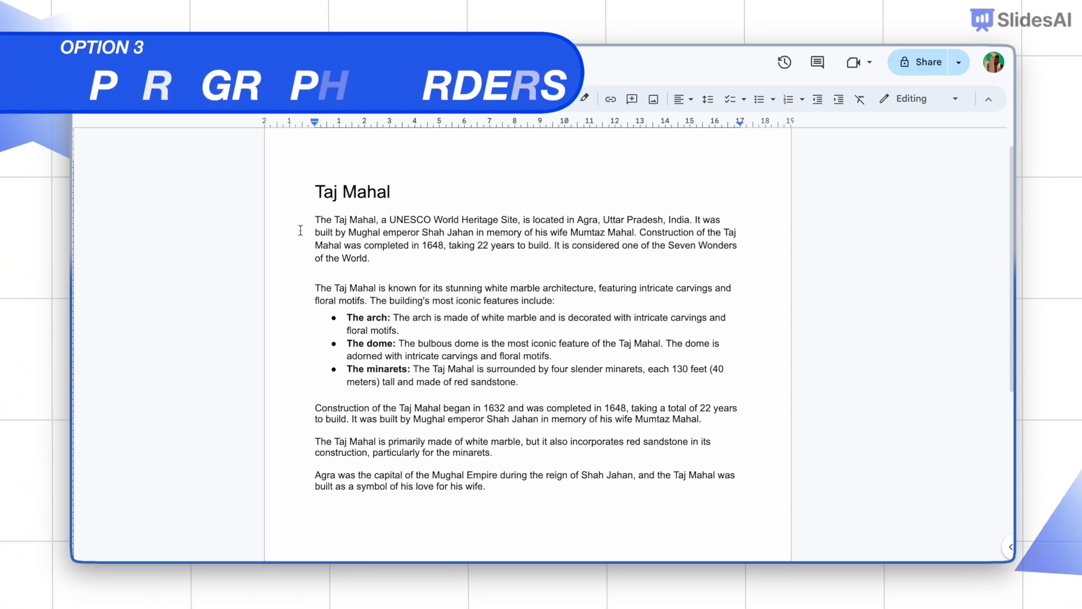
Apply a 1 pt border around the first paragraph via Borders and shading
left_click_drag(315, 219, 376, 257)
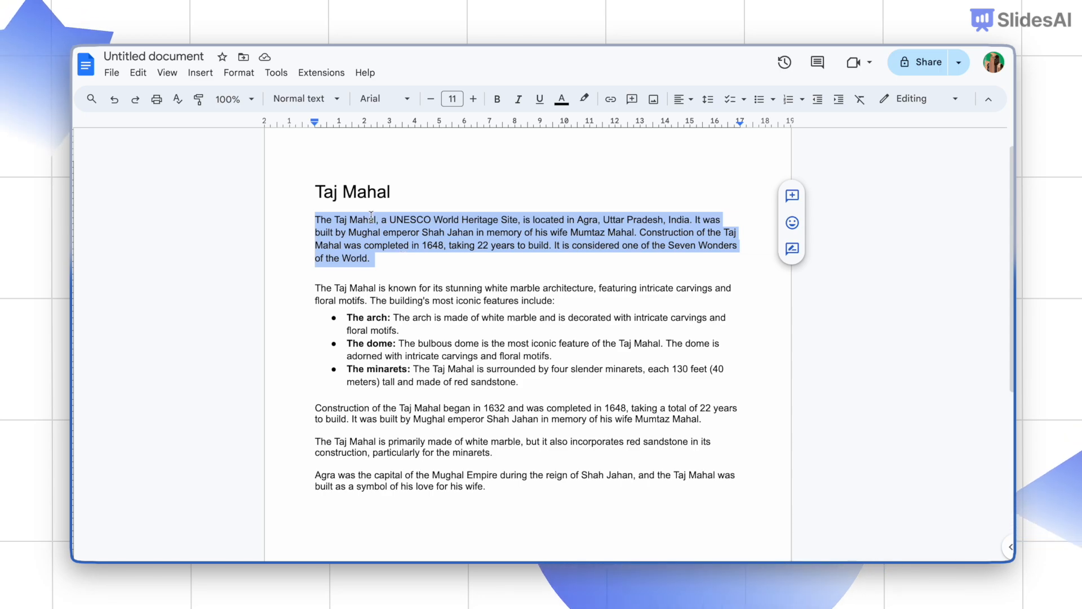
left_click(238, 72)
mouse_move(280, 117)
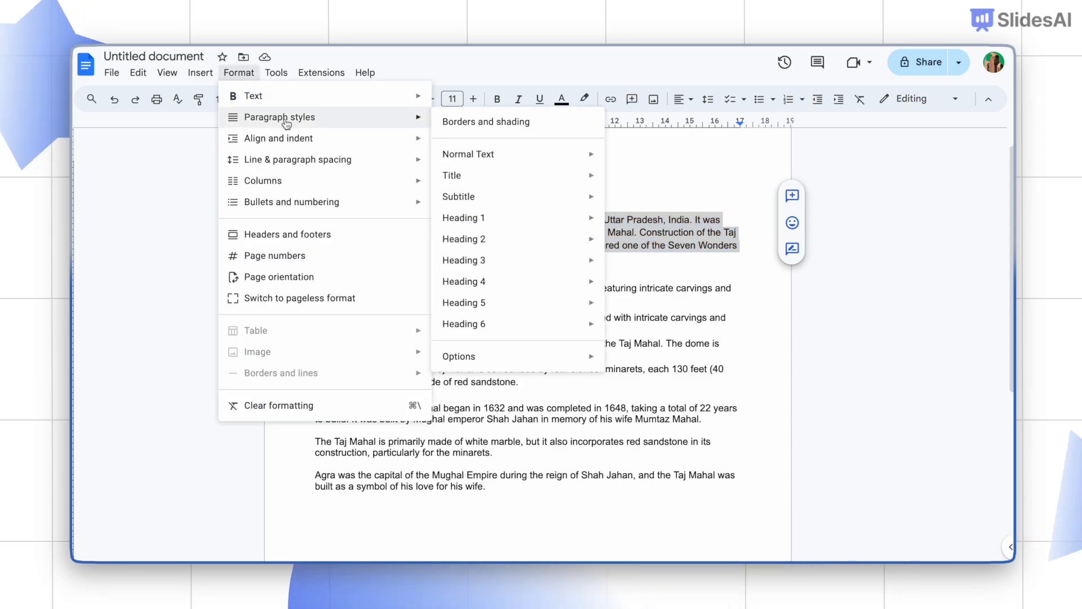
left_click(511, 115)
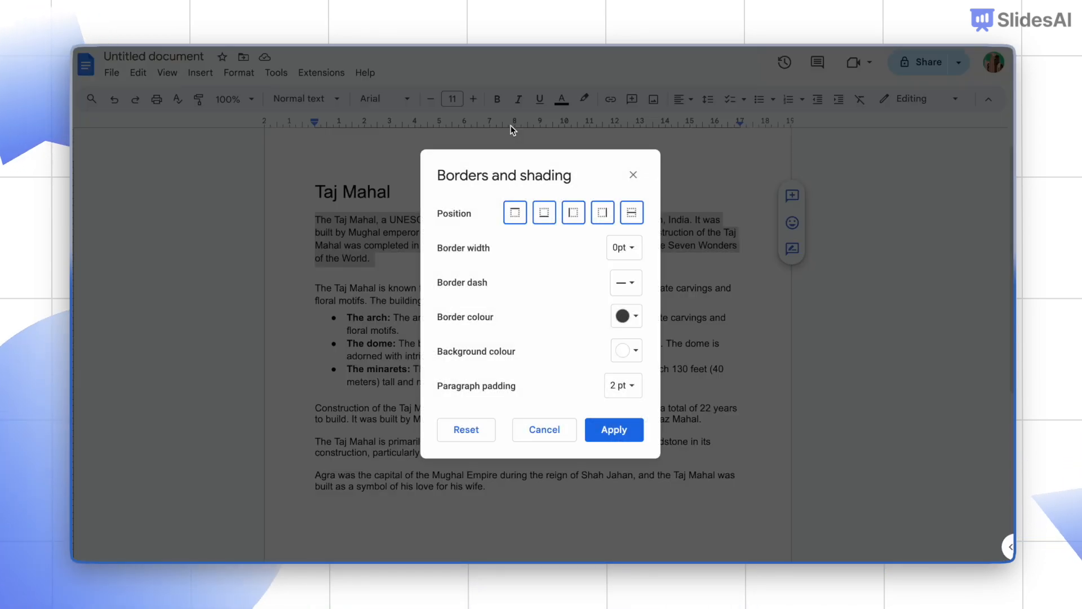
left_click(623, 248)
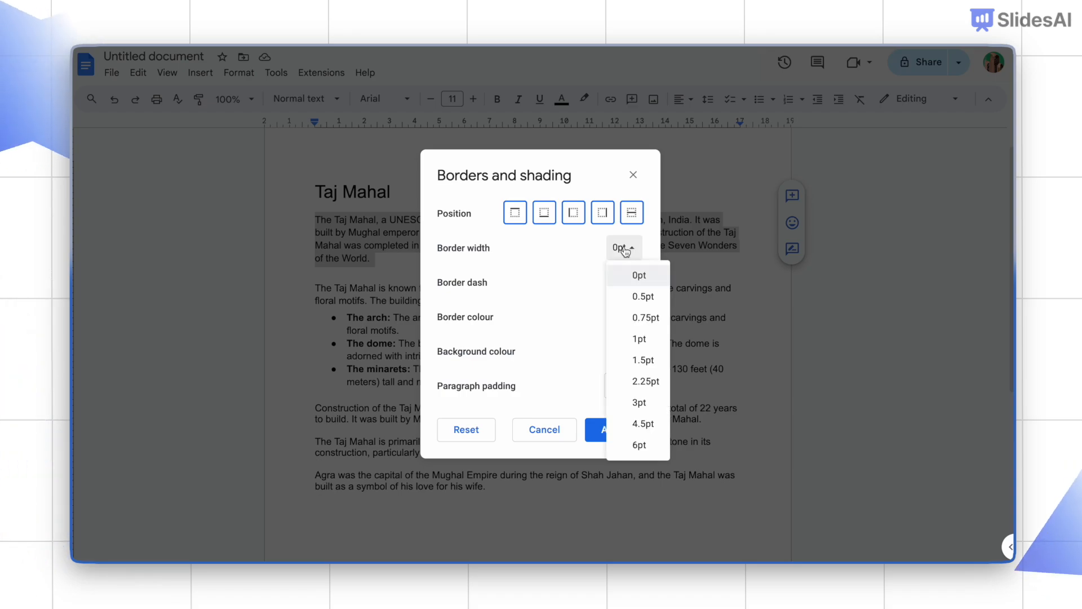
left_click(639, 339)
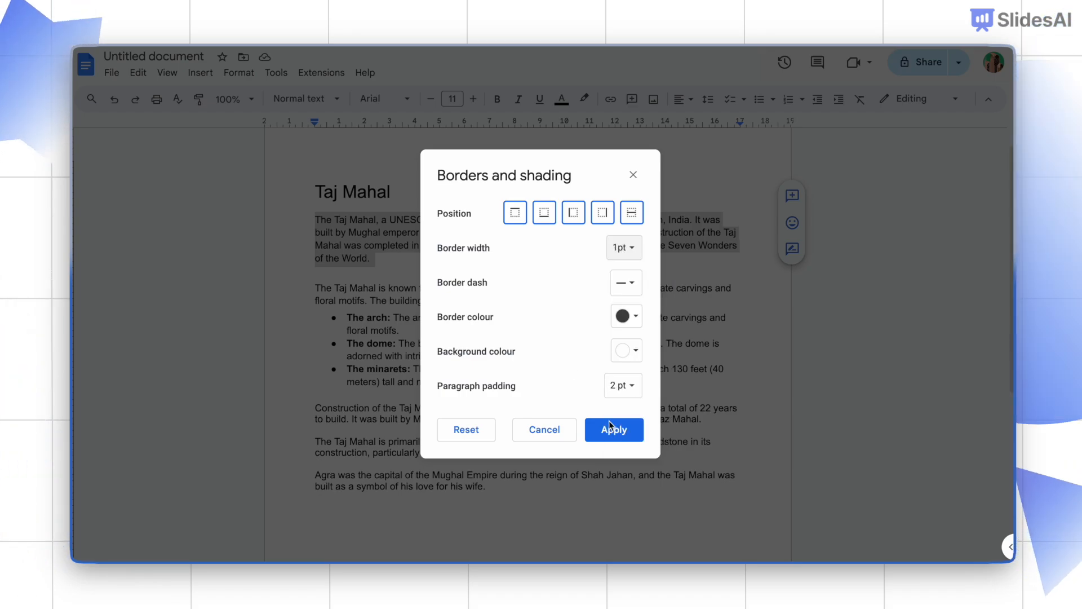
left_click(624, 431)
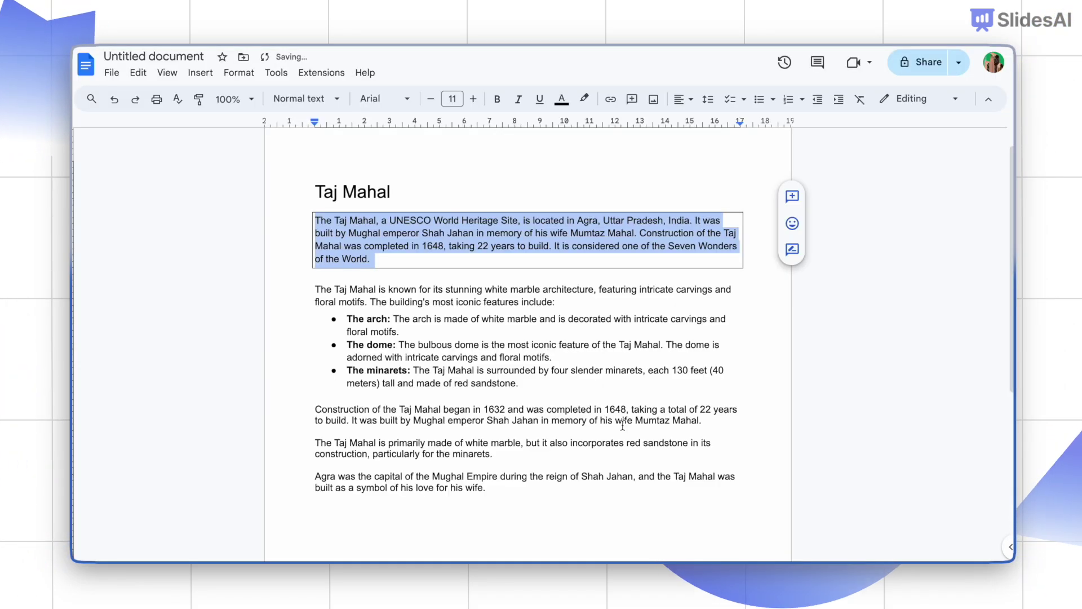
left_click(574, 315)
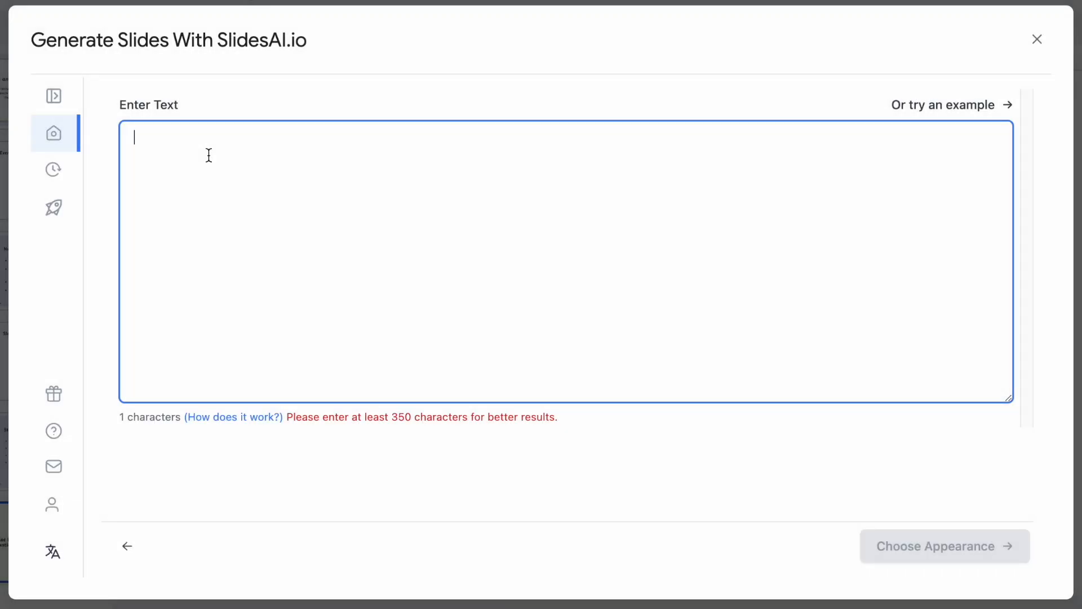
Paste the article text into SlidesAI and generate the slide deck
key("ctrl+v")
scroll(237, 203, "up", 5)
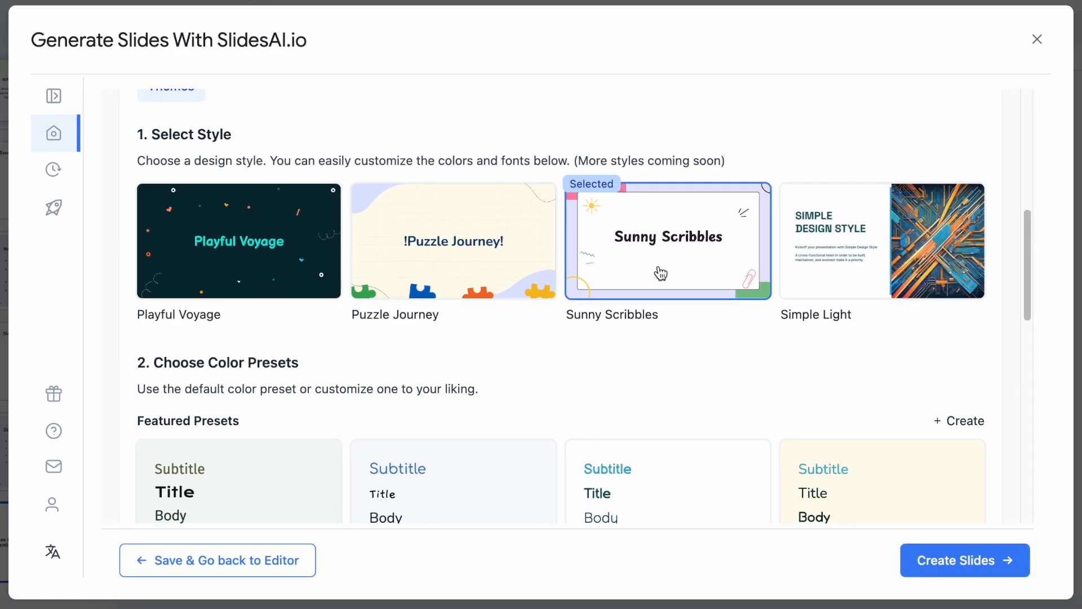
left_click(924, 578)
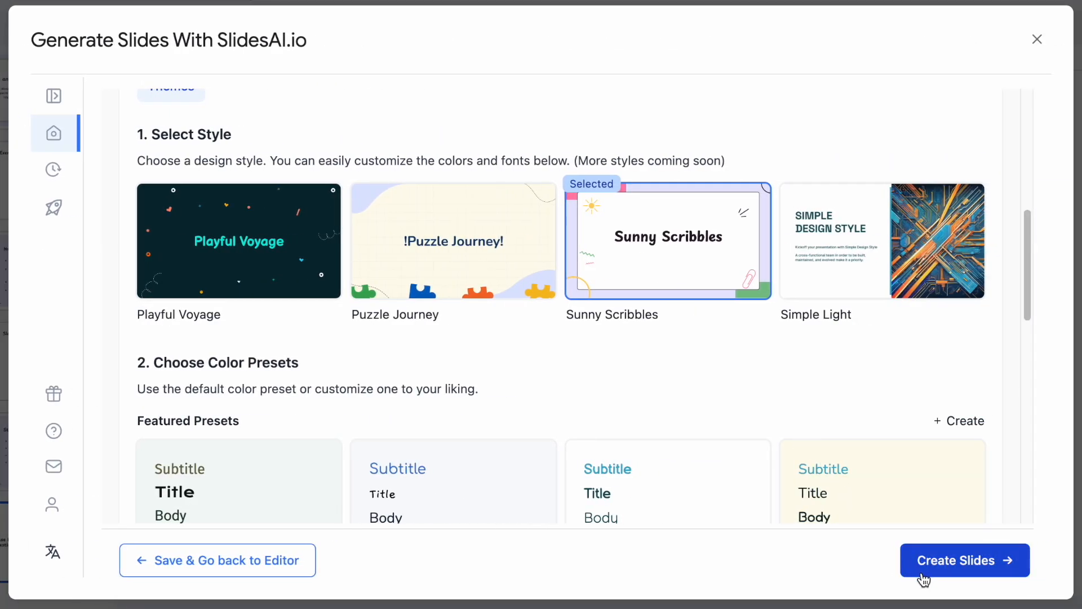